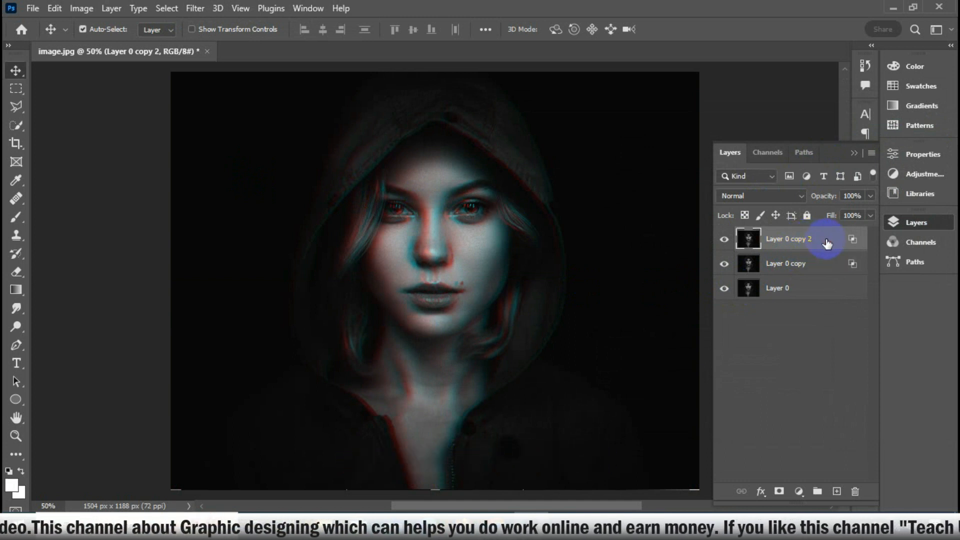
- Restrict Layer 0 copy 2 to the blue channel in its blending options and shift the layer slightly to offset its colours
double_click(826, 239)
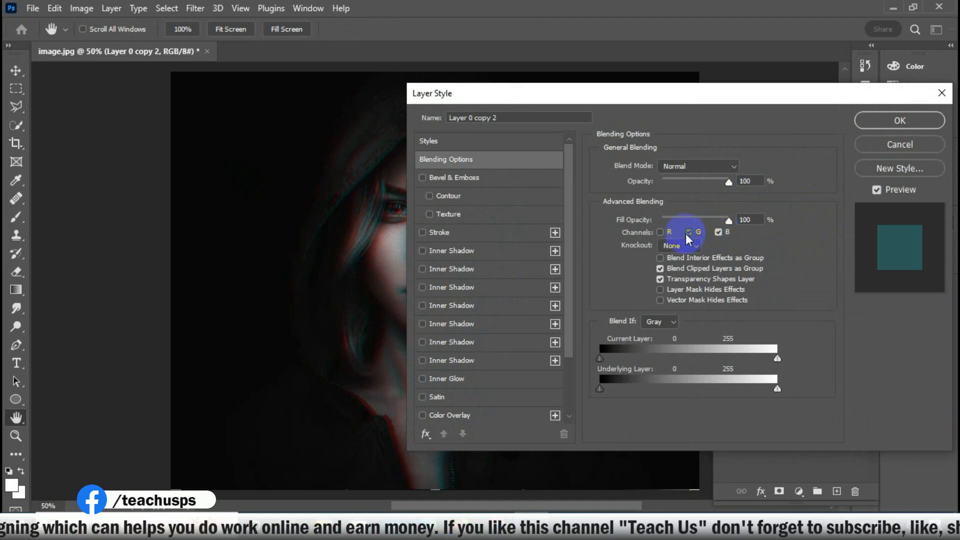
left_click(895, 120)
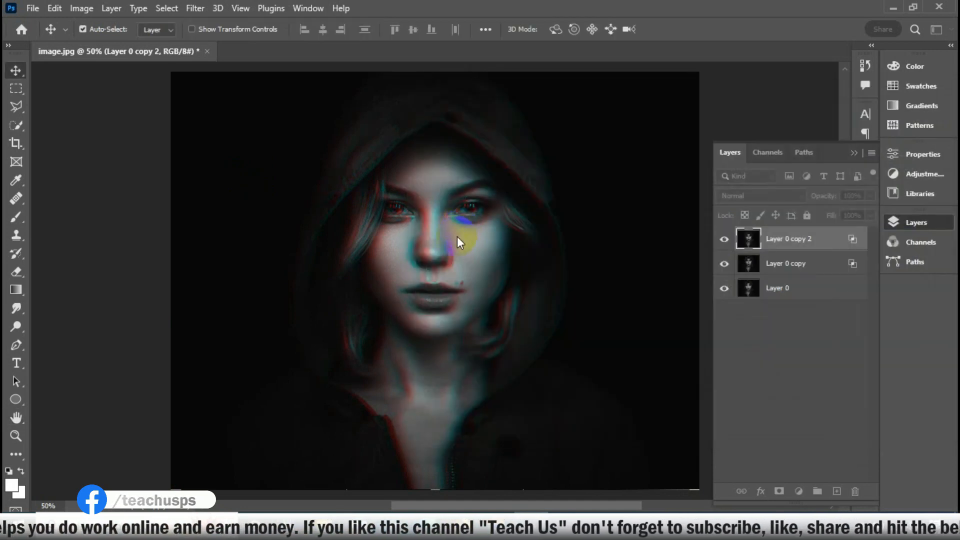
mouse_move(452, 239)
left_mouse_down()
mouse_move(436, 244)
mouse_move(458, 246)
left_mouse_up()
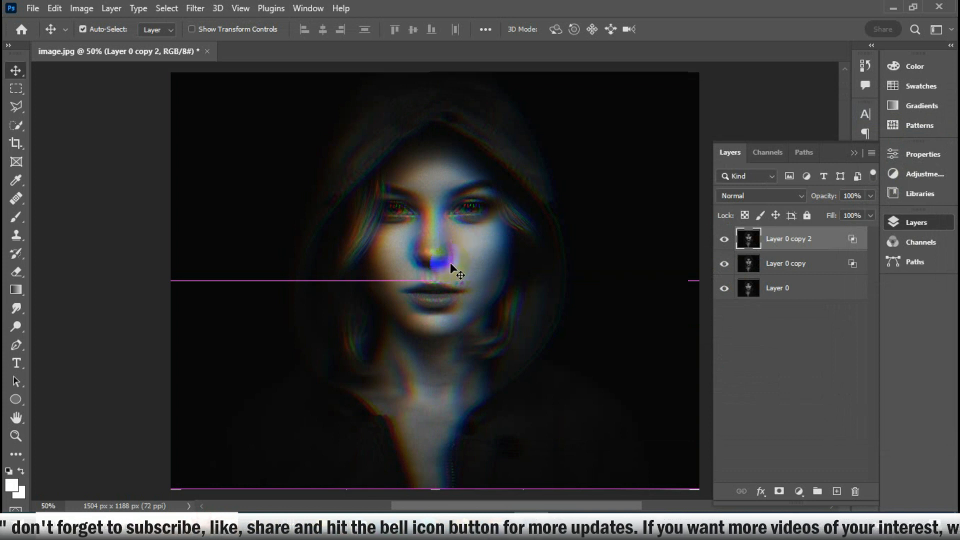
- Set the Blend If shadow value of the current layer to 13 in the blending options of Layer 0 copy 2
left_click(769, 289)
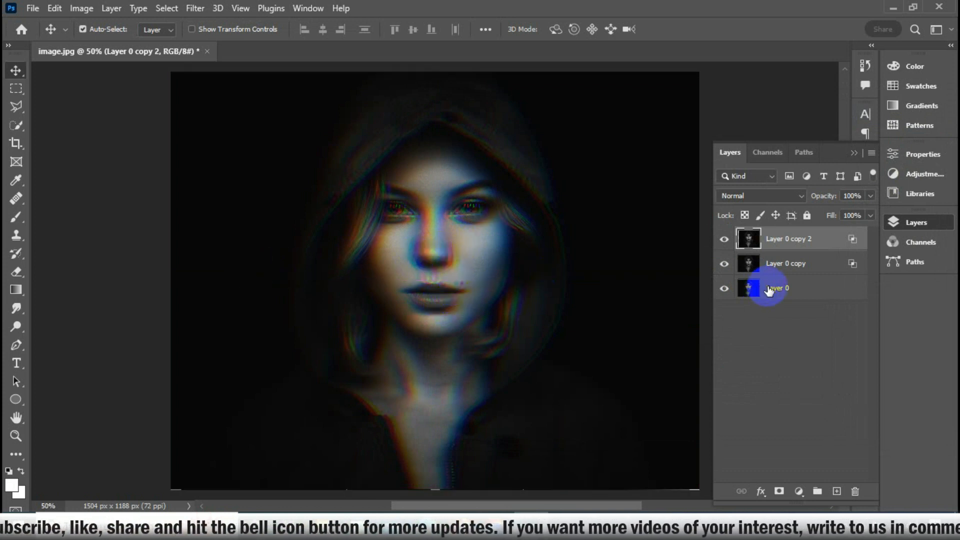
left_click(790, 241)
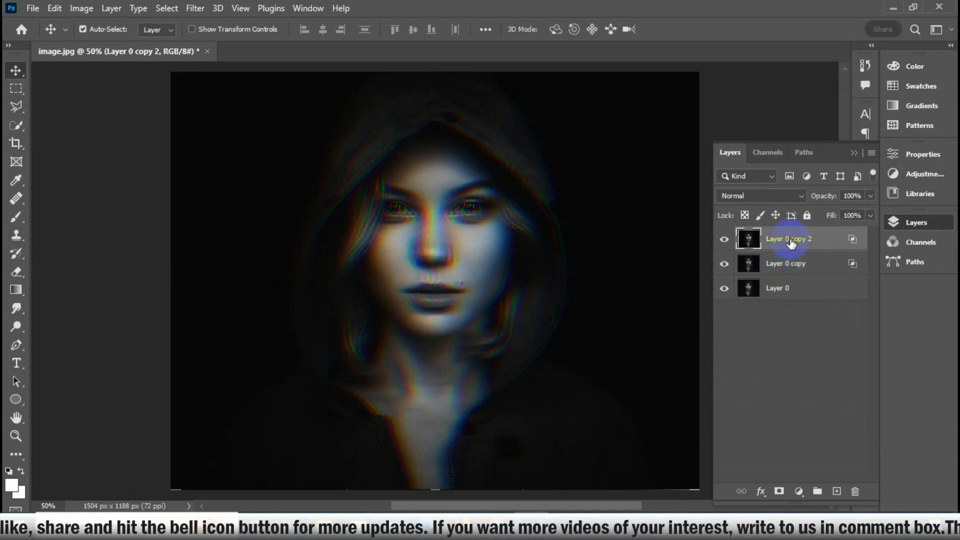
double_click(831, 241)
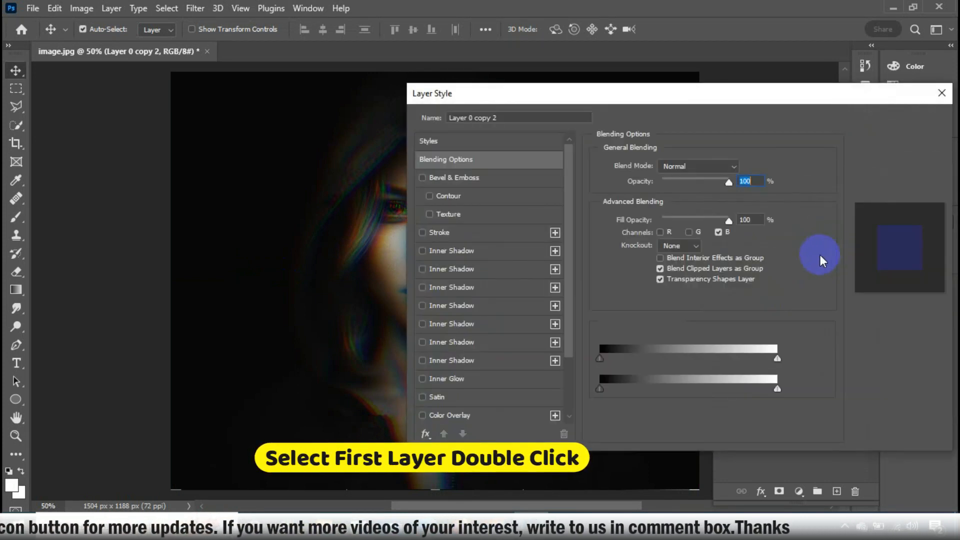
left_click_drag(696, 103, 787, 100)
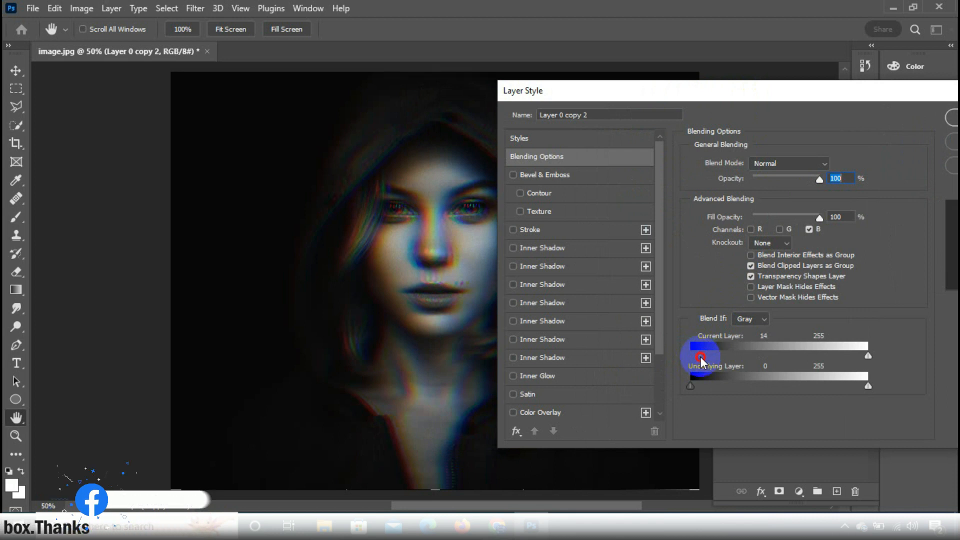
left_click_drag(701, 358, 699, 358)
left_click_drag(714, 91, 628, 112)
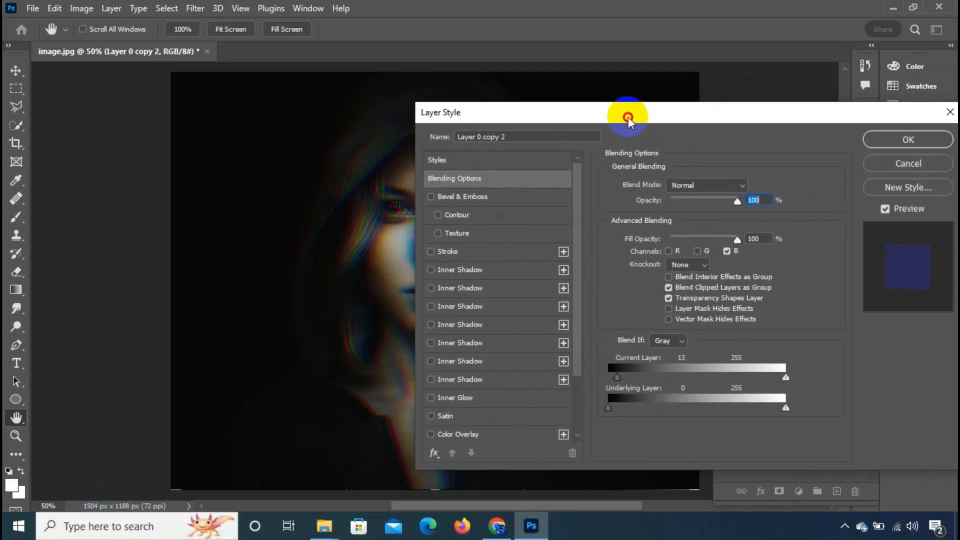
left_click(906, 139)
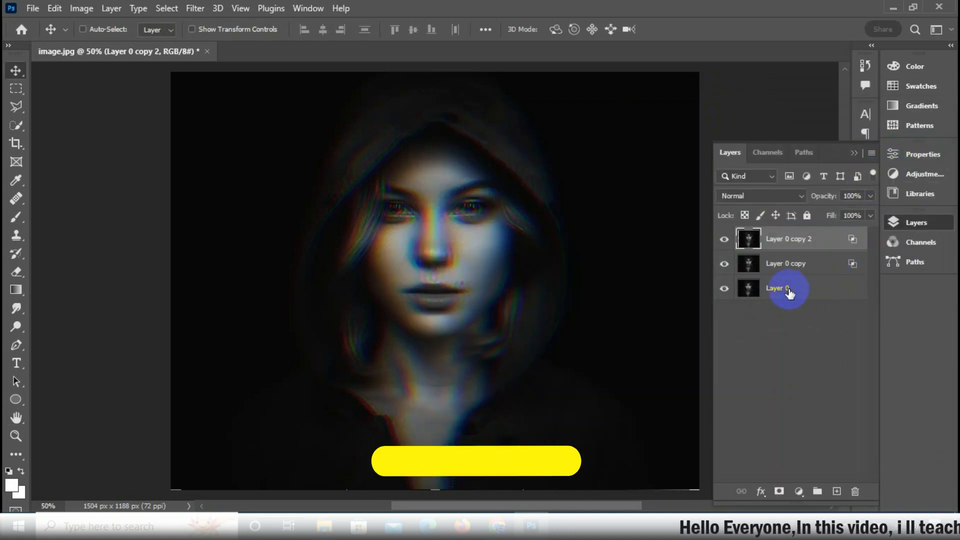
- Group Layer 0, Layer 0 copy and Layer 0 copy 2 together
left_click(801, 300, "ctrl")
left_click(786, 269, "ctrl")
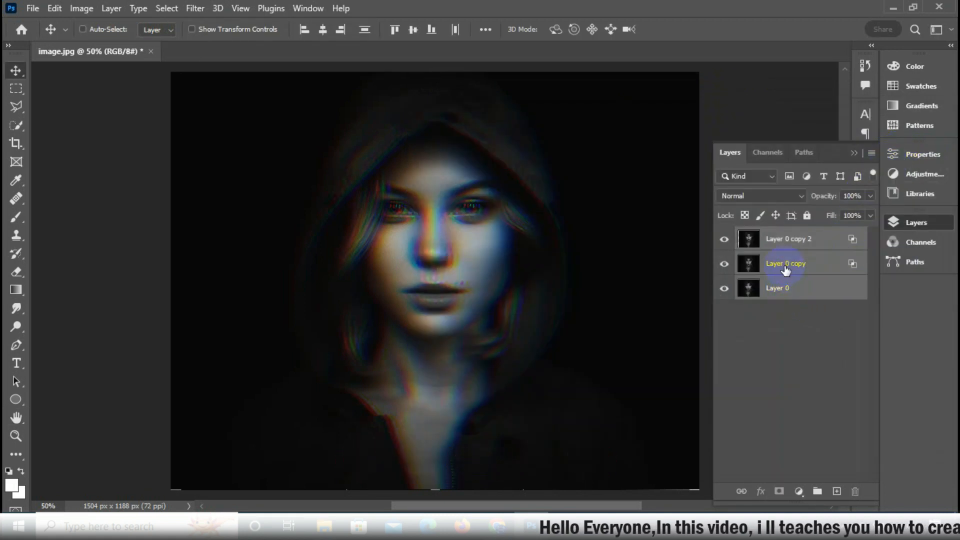
key("ctrl+g")
- Duplicate the layer group and merge the duplicate into a single layer
key("ctrl+j")
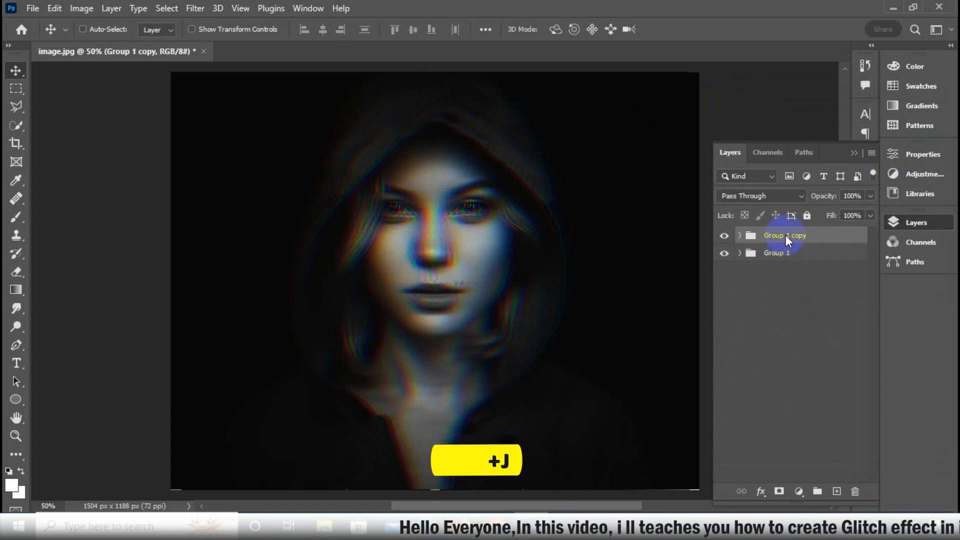
right_click(788, 233)
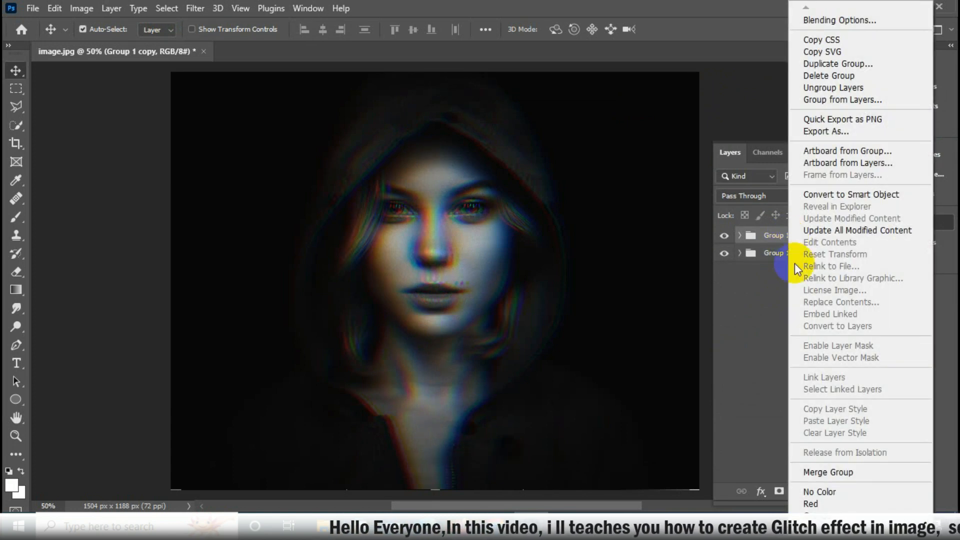
left_click(845, 470)
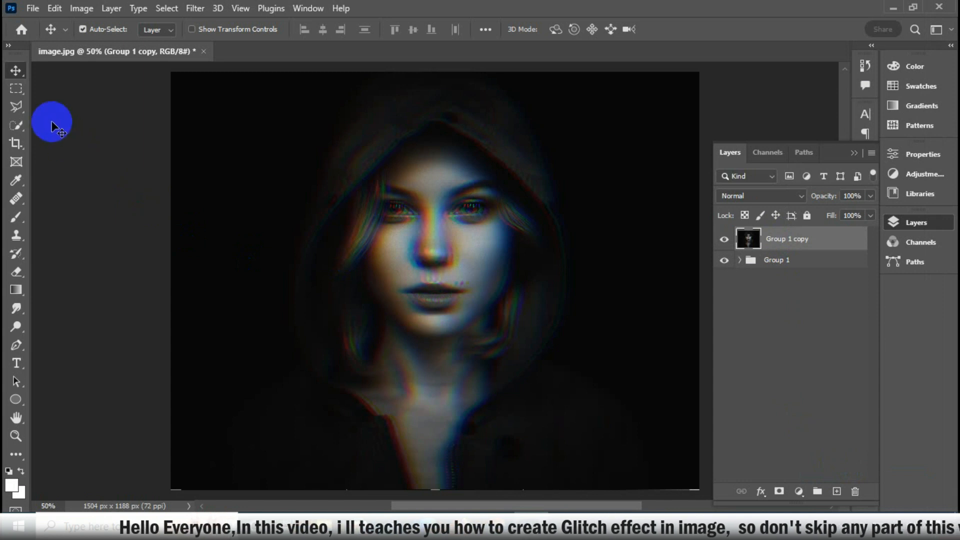
- Select six separate horizontal strips from the forehead down to the chest with the Rectangular Marquee tool on the merged layer
left_click(16, 89)
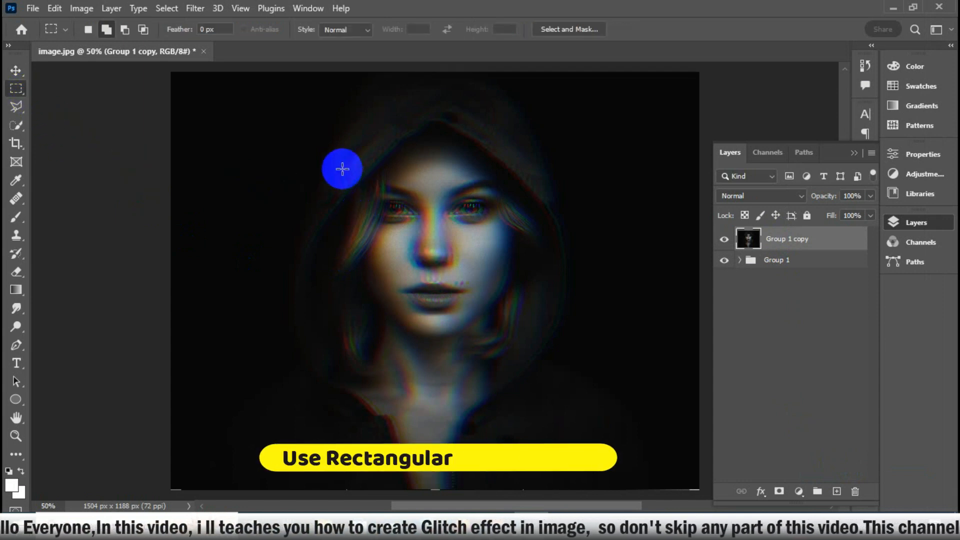
left_click_drag(343, 165, 496, 179)
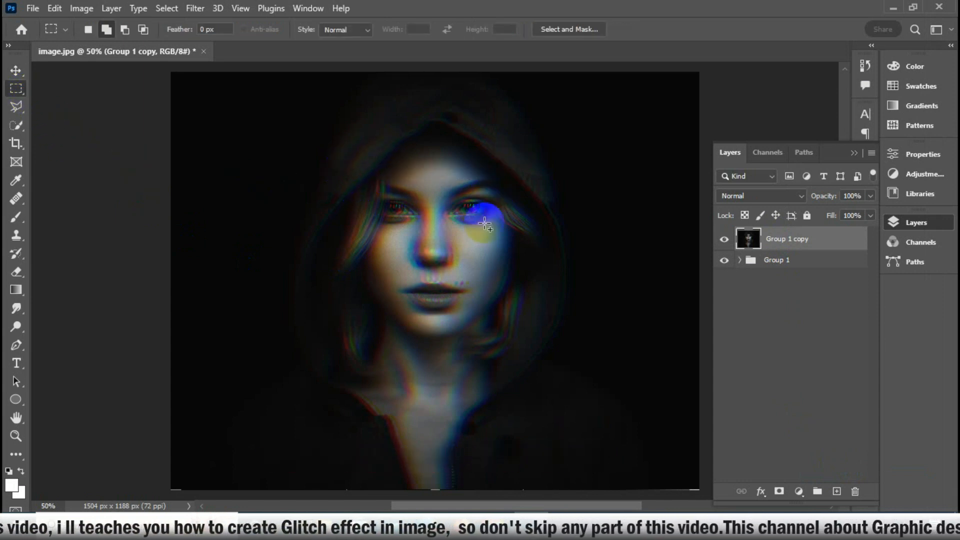
left_click_drag(337, 209, 496, 230)
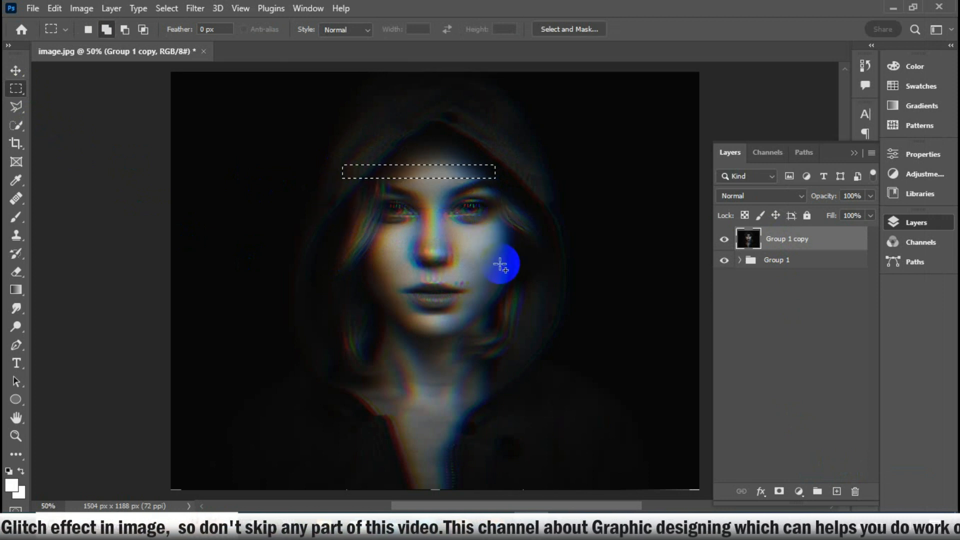
left_click_drag(350, 266, 503, 284)
left_click_drag(324, 323, 540, 350)
left_click_drag(332, 397, 572, 418)
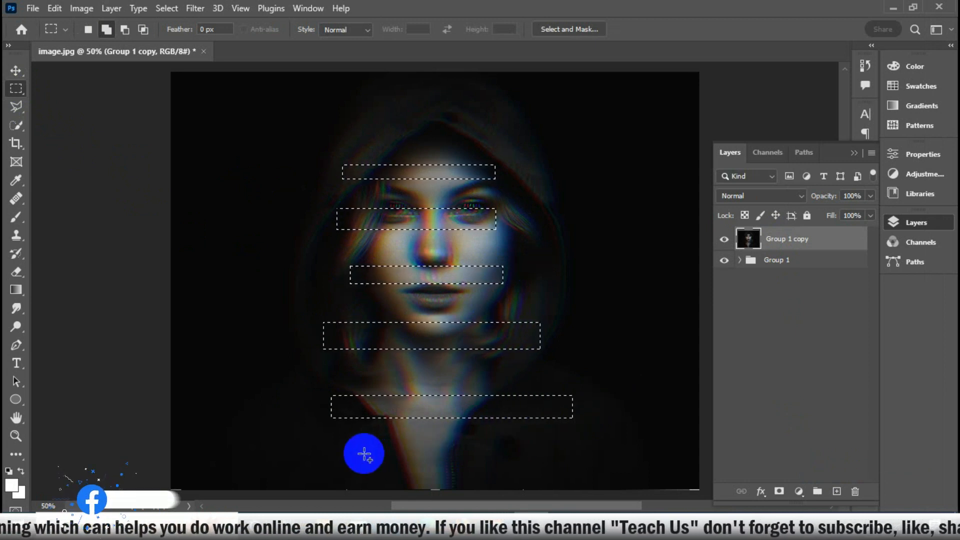
left_click_drag(444, 456, 514, 456)
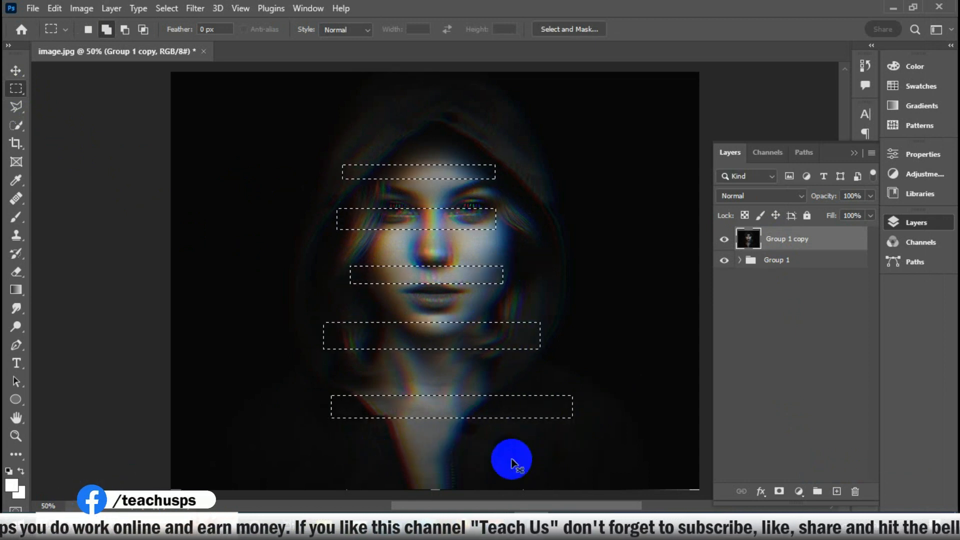
- Nudge the pixels in the selected strips slightly to the left and deselect them
key("Left")
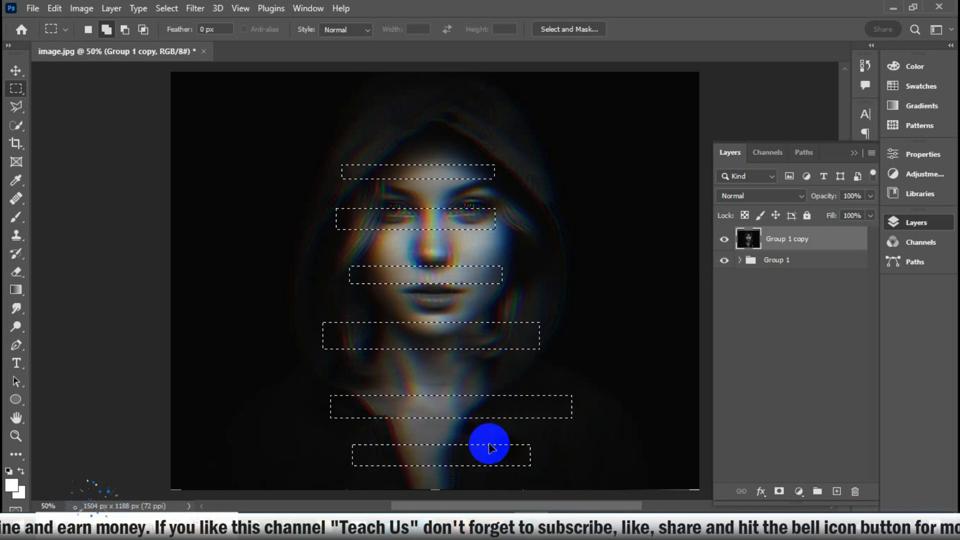
key("Left")
key("Left")
key("Left")
key("Left")
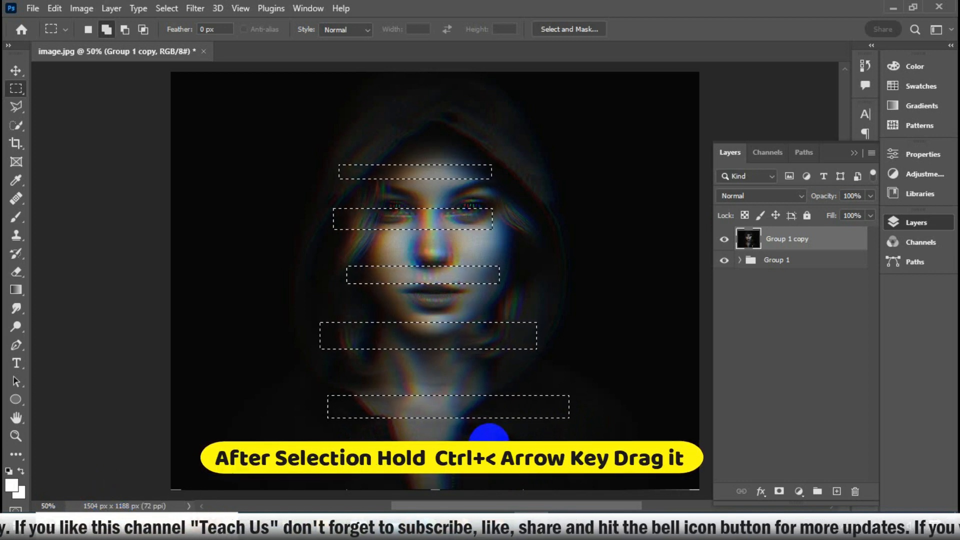
key("ctrl+d")
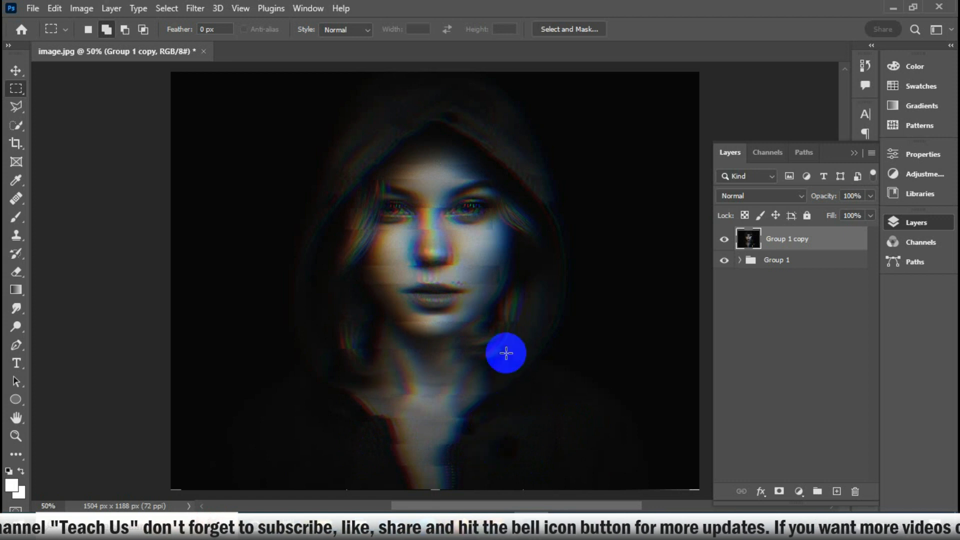
- Select seven thin horizontal strips across the right half of the portrait and shift their pixels to the right
left_click_drag(426, 140, 603, 200)
left_click_drag(413, 240, 579, 256)
left_click_drag(427, 294, 580, 314)
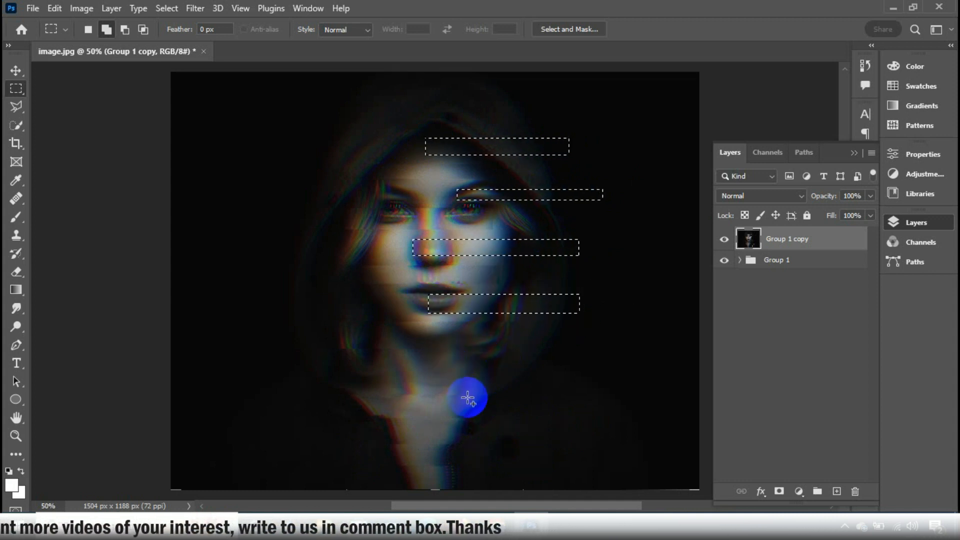
left_click_drag(545, 360, 579, 367)
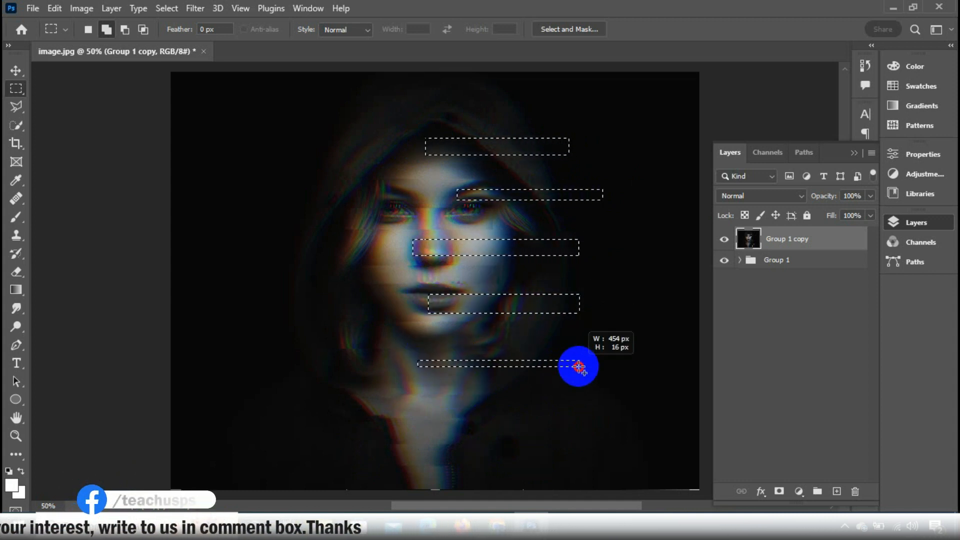
left_click_drag(434, 411, 614, 417)
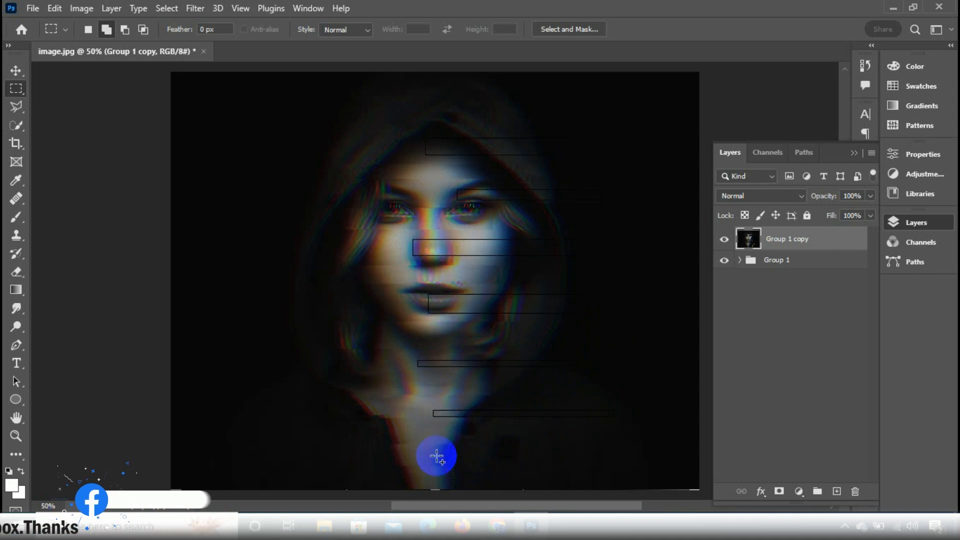
left_click_drag(431, 465, 583, 475)
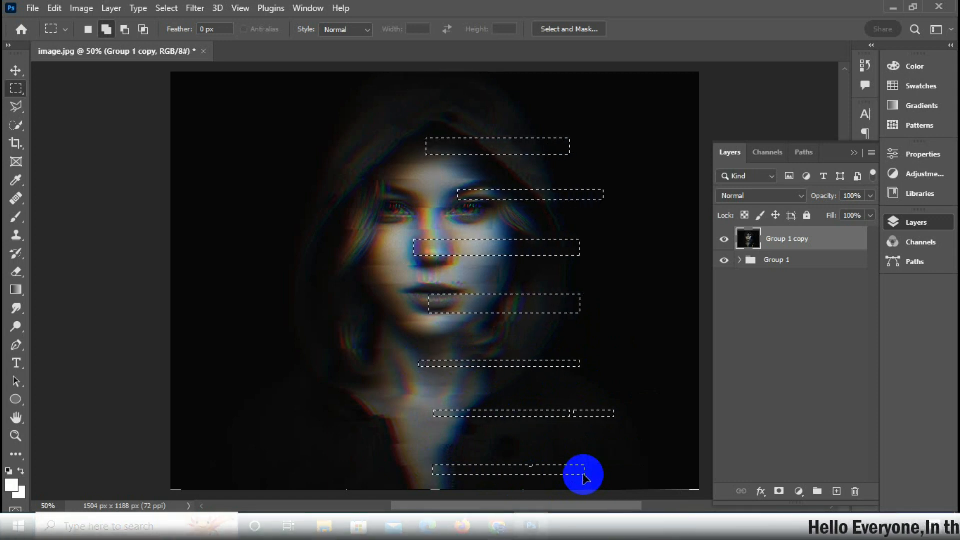
key("shift+Right")
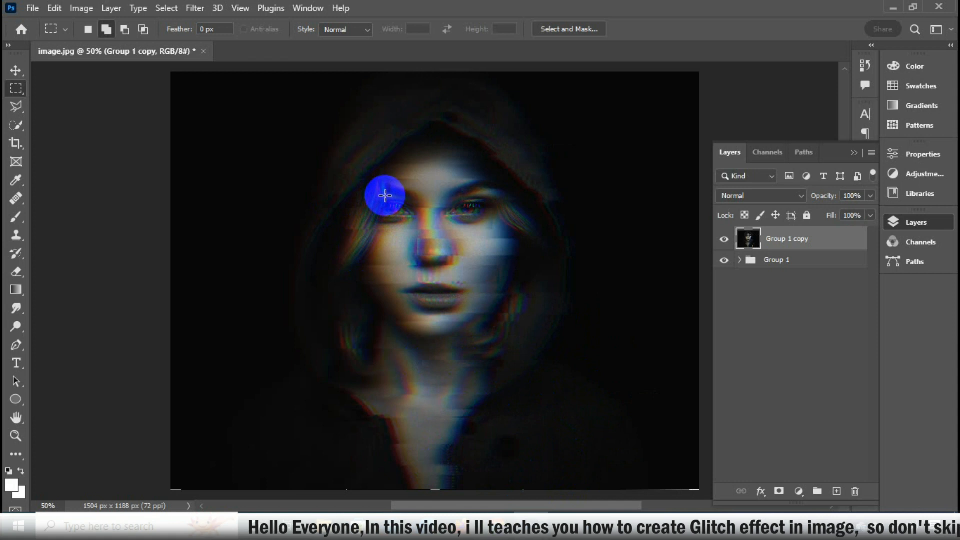
- Displace a thin strip of the right cheek outward to the right and a thin strip of the left cheek outward to the left
left_click_drag(500, 224, 578, 230)
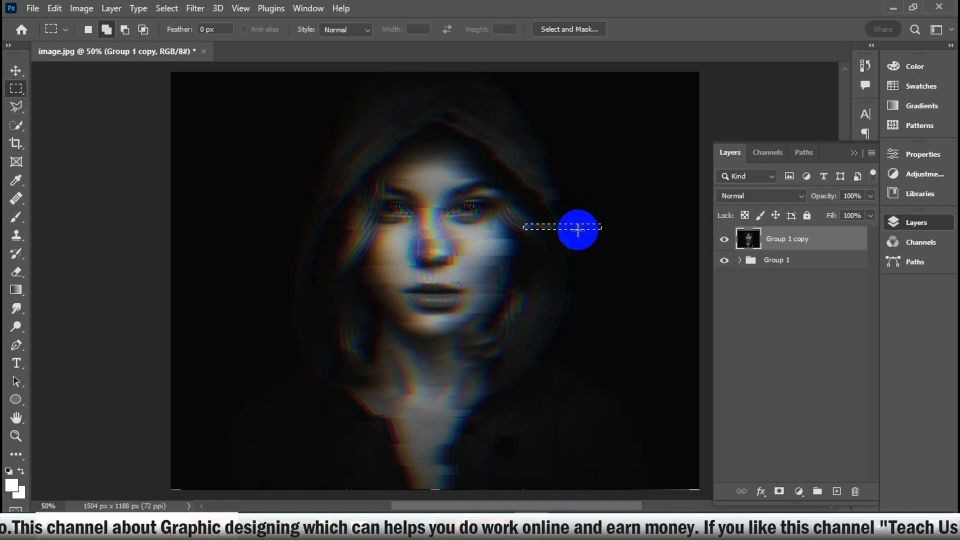
key("ctrl+d")
left_click_drag(367, 246, 304, 251)
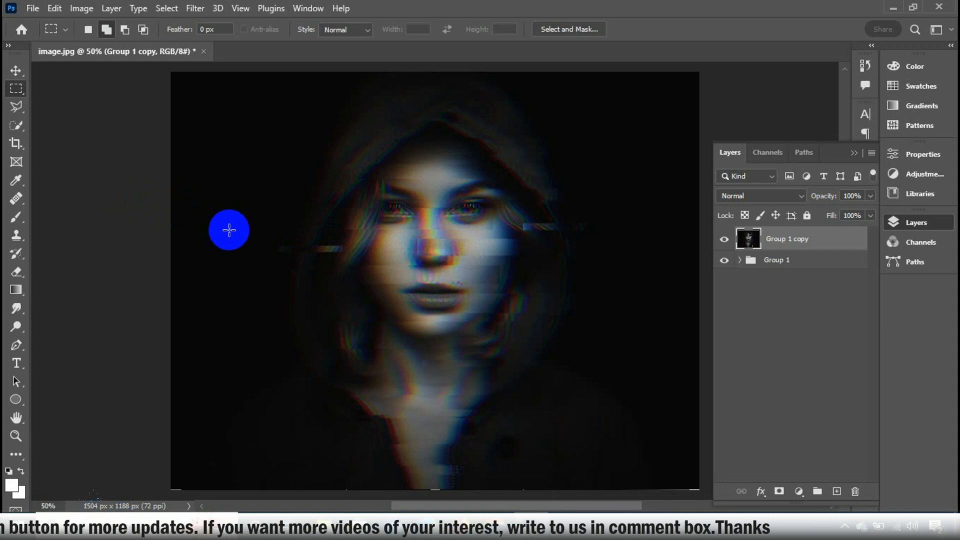
- Place lines.jpg from the Glitch folder as an embedded image above the merged portrait
left_click(33, 13)
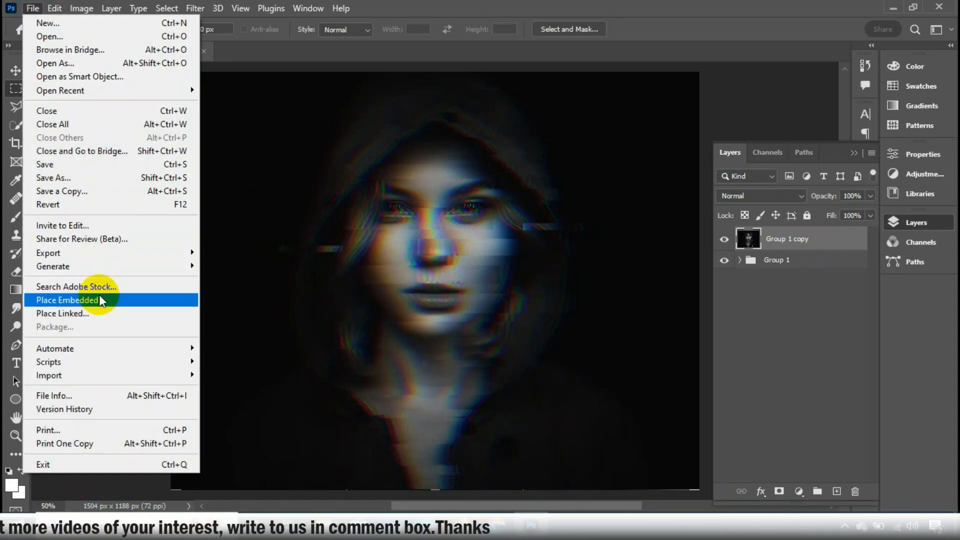
left_click(99, 299)
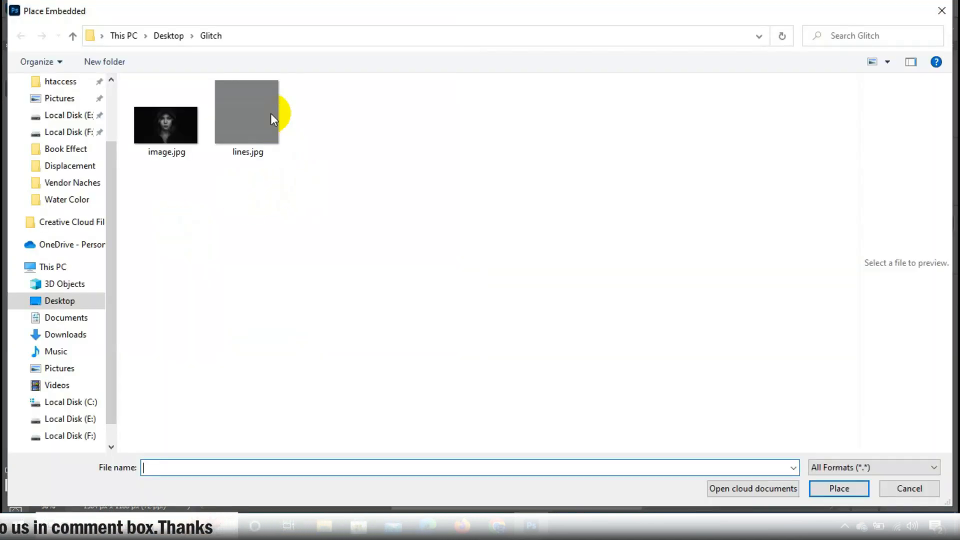
left_click(261, 112)
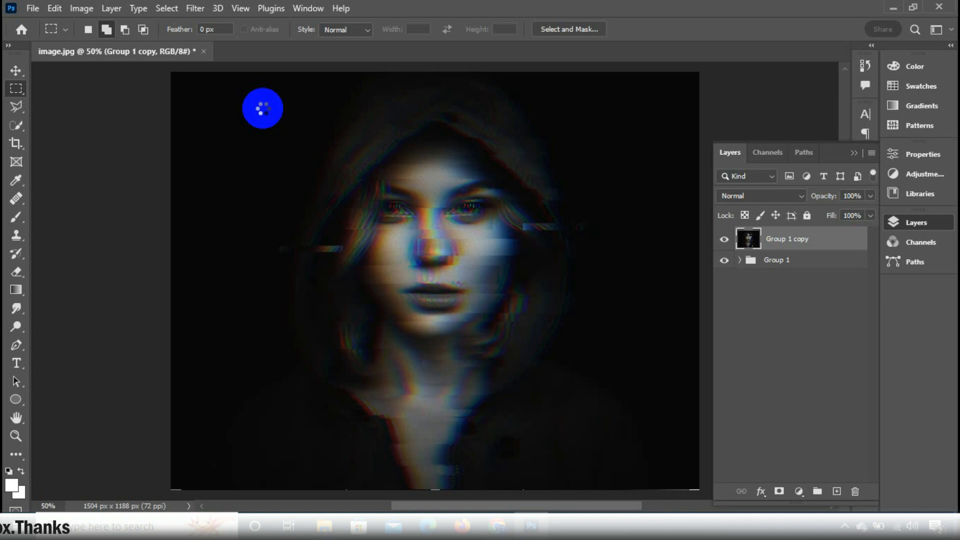
- Move the placed lines image and scale it to about 303% so it covers the whole canvas
left_click_drag(341, 187, 256, 183)
left_click_drag(453, 381, 685, 421)
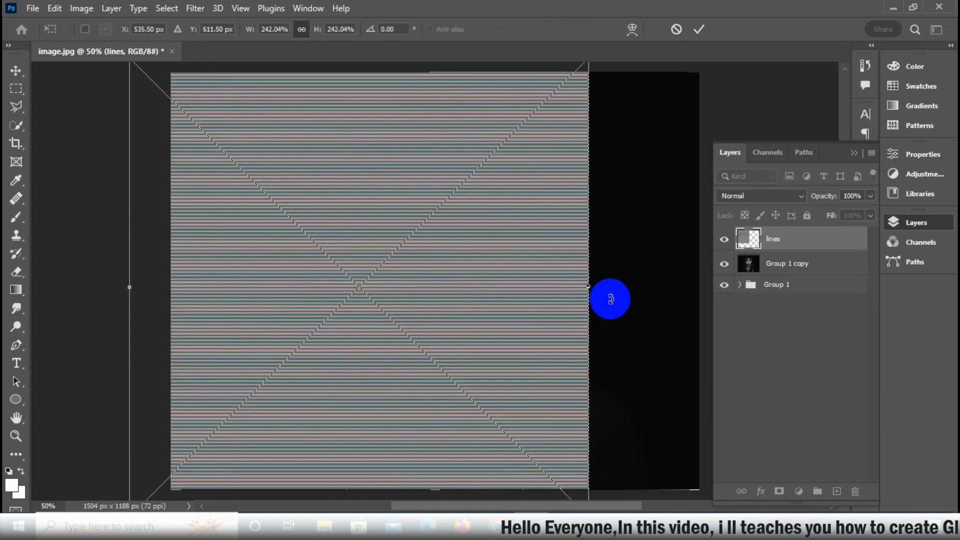
left_click_drag(590, 286, 708, 296)
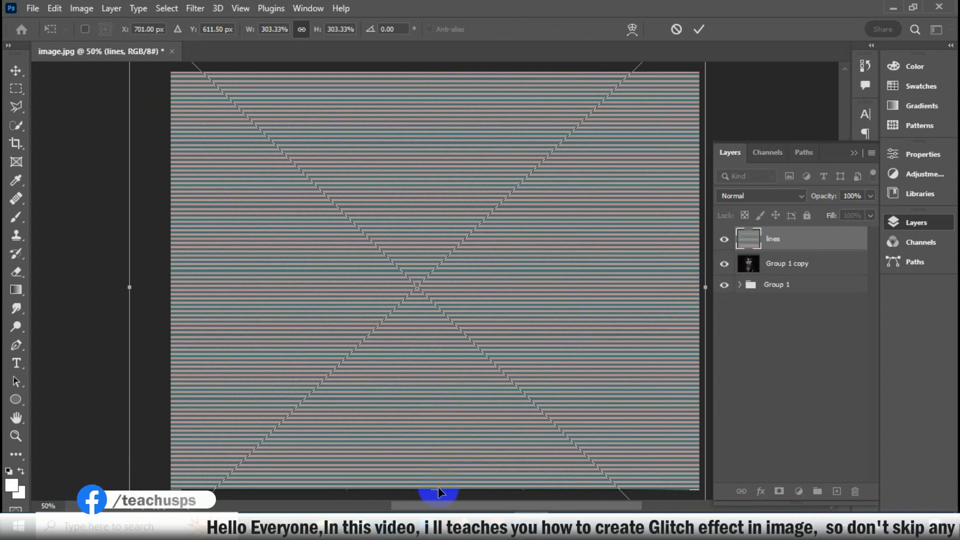
scroll(462, 430, "down", 1)
scroll(462, 427, "up", 1)
left_click(694, 33)
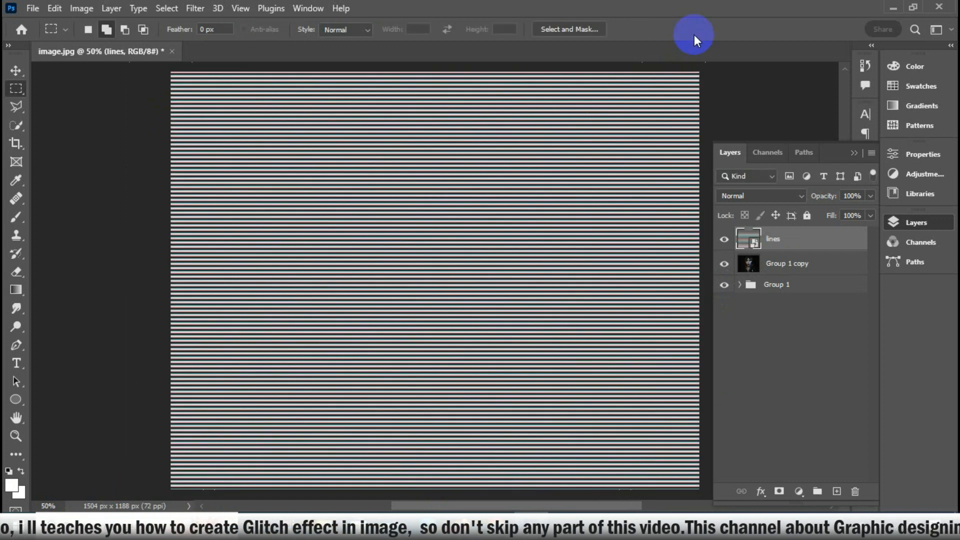
- Set the lines layer's blend mode to Overlay and its opacity to 30%
left_click(743, 239, "ctrl")
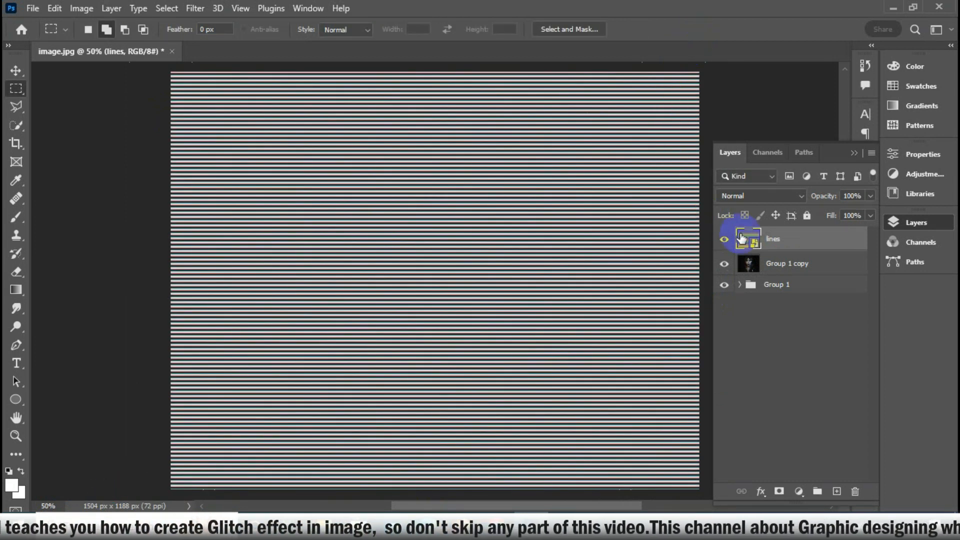
left_click(779, 199)
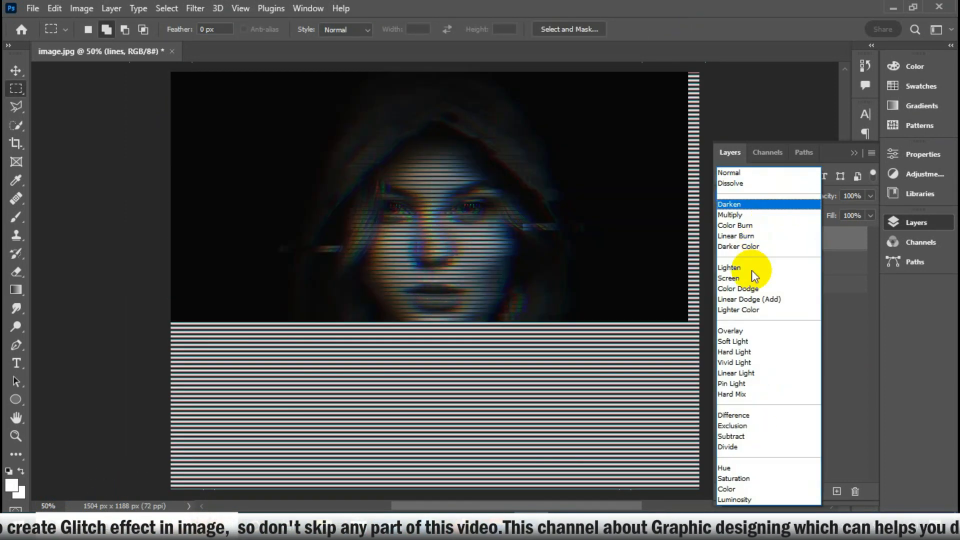
left_click(731, 332)
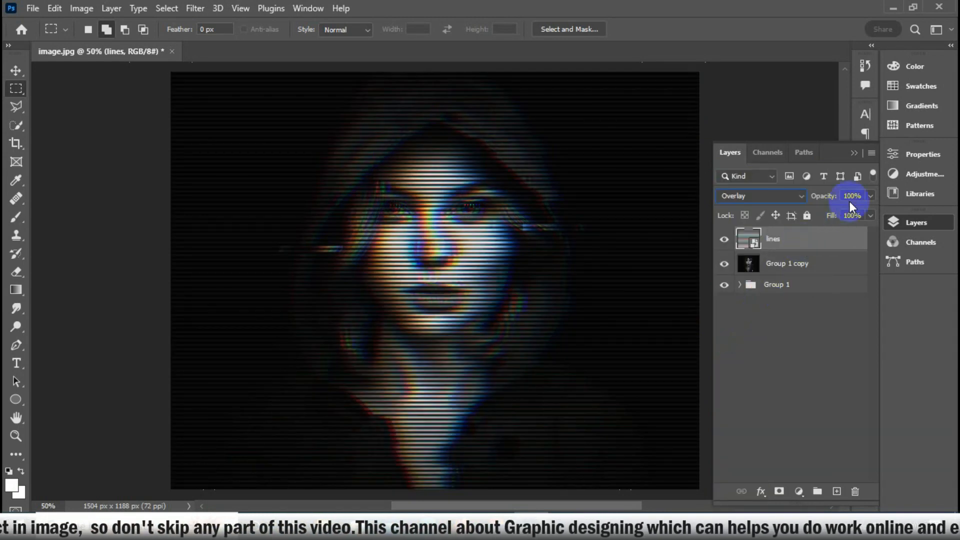
left_click(871, 196)
left_click_drag(872, 213, 820, 216)
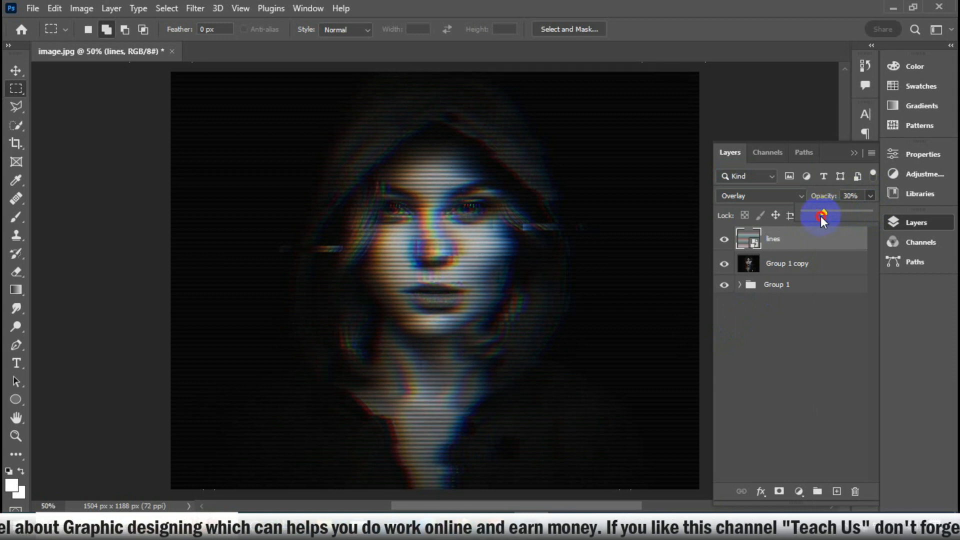